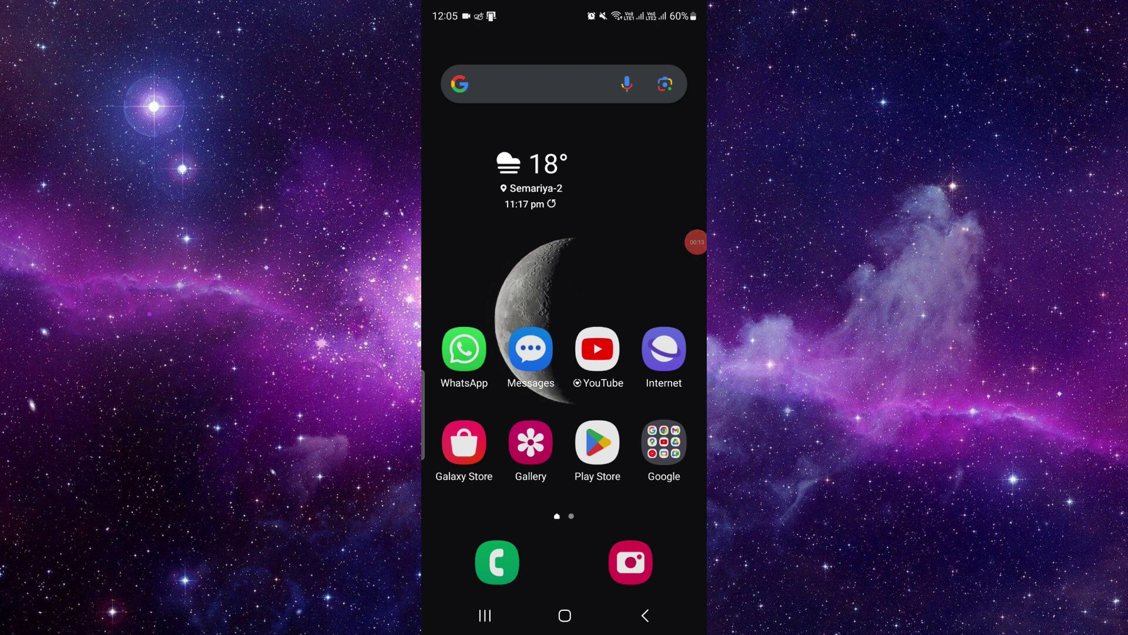
Open the app drawer and its search, then return to the home screen.
{"action": "left_click_drag", "start_coordinate": [564, 493], "coordinate": [564, 221]}
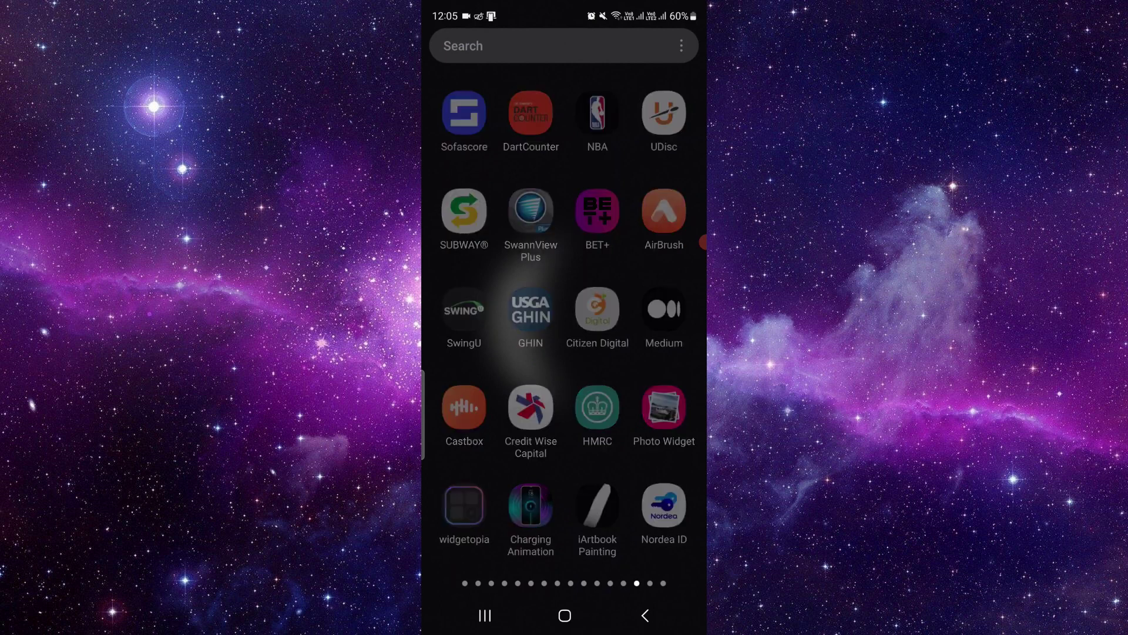
{"action": "left_click", "coordinate": [528, 46]}
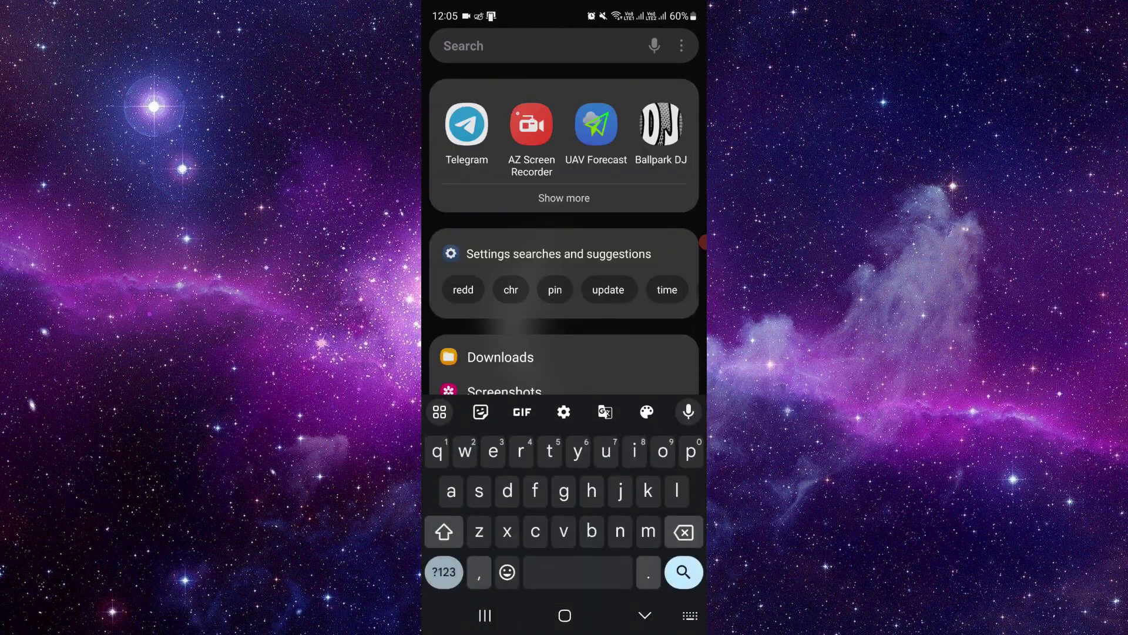
{"action": "left_click", "coordinate": [565, 616]}
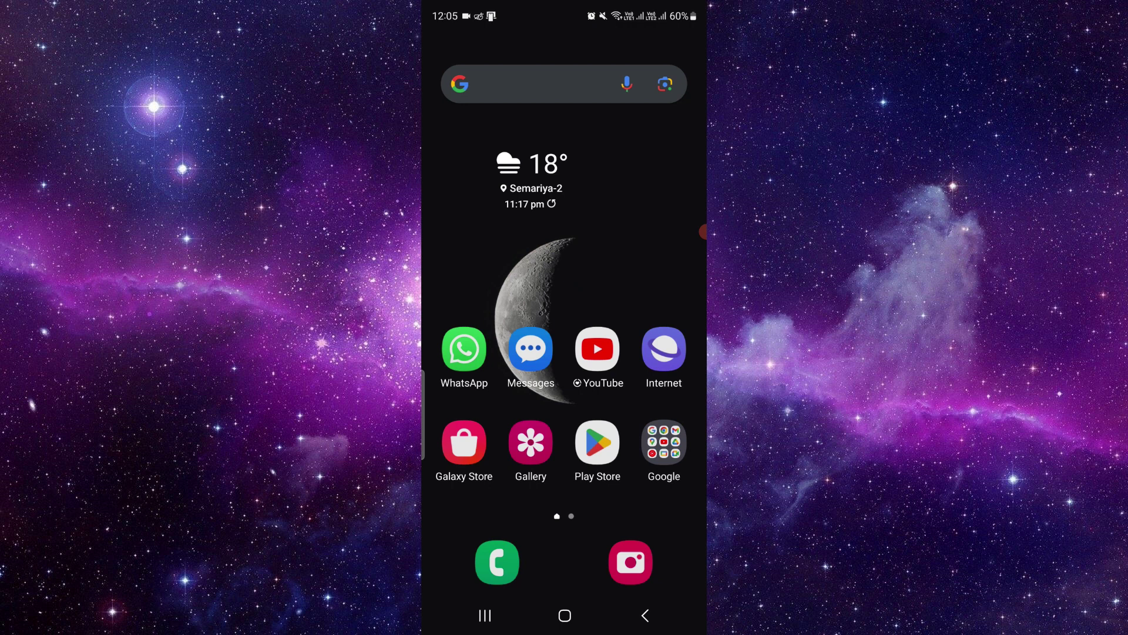
{"action": "mouse_move", "coordinate": [702, 232]}
{"action": "left_mouse_down"}
{"action": "mouse_move", "coordinate": [629, 457]}
{"action": "mouse_move", "coordinate": [689, 312]}
{"action": "mouse_move", "coordinate": [691, 262]}
{"action": "left_mouse_up"}
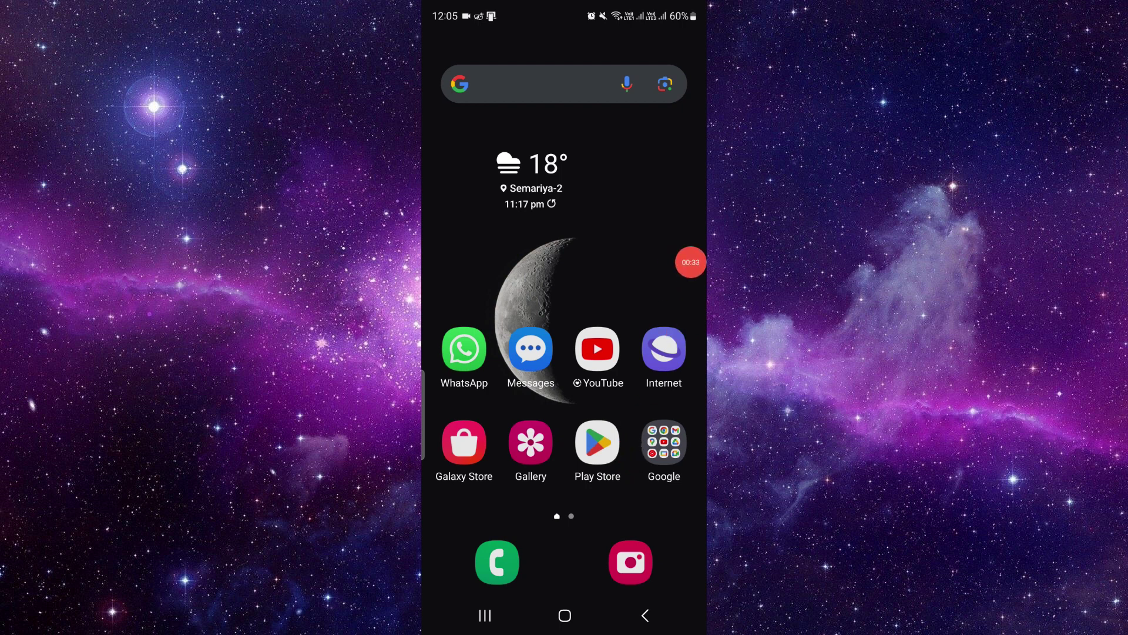
Google "green dot app" and open the Green Dot - Mobile Banking result.
{"action": "left_click", "coordinate": [546, 84]}
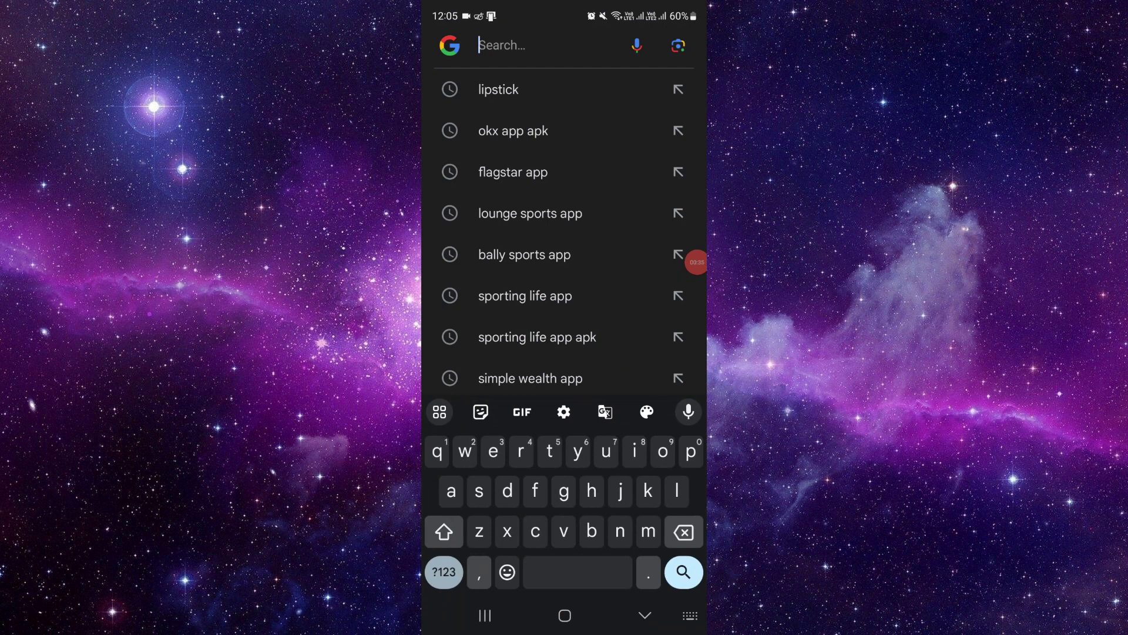
{"action": "type", "text": "gree"}
{"action": "left_click", "coordinate": [529, 89]}
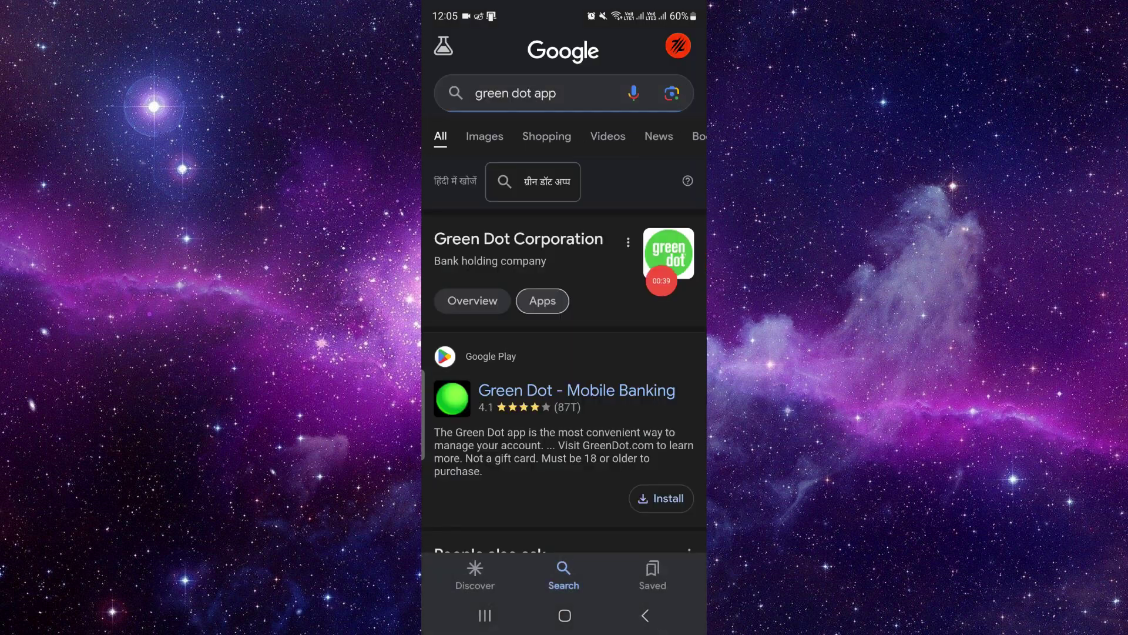
{"action": "left_click", "coordinate": [577, 389]}
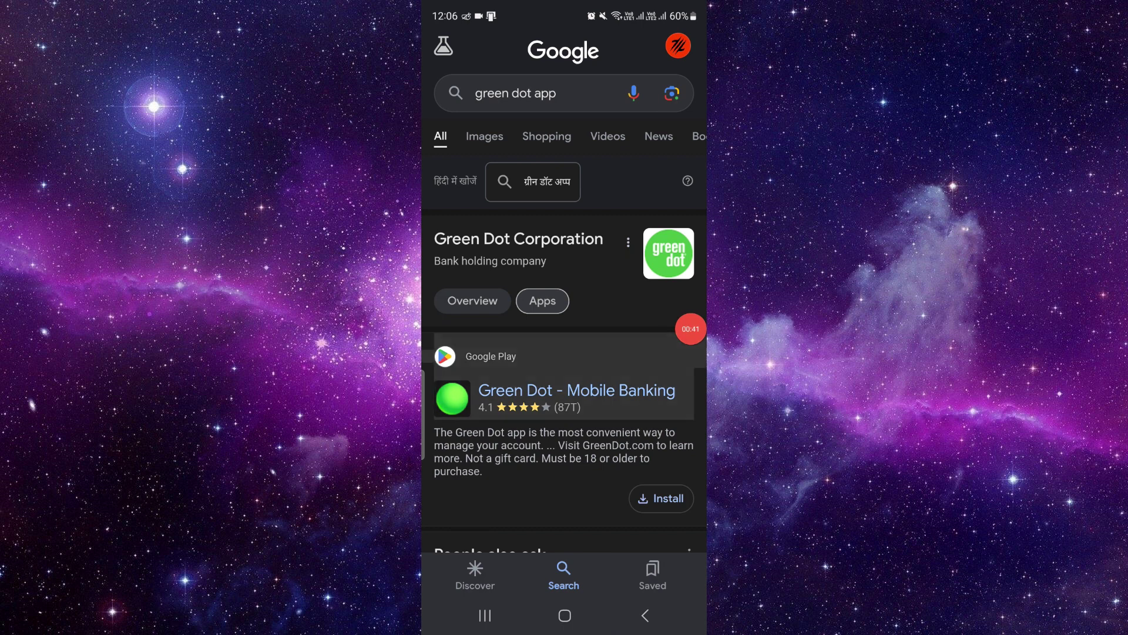
Open Green Dot's full Play Store page, then swipe away both recent apps.
{"action": "left_click", "coordinate": [564, 350]}
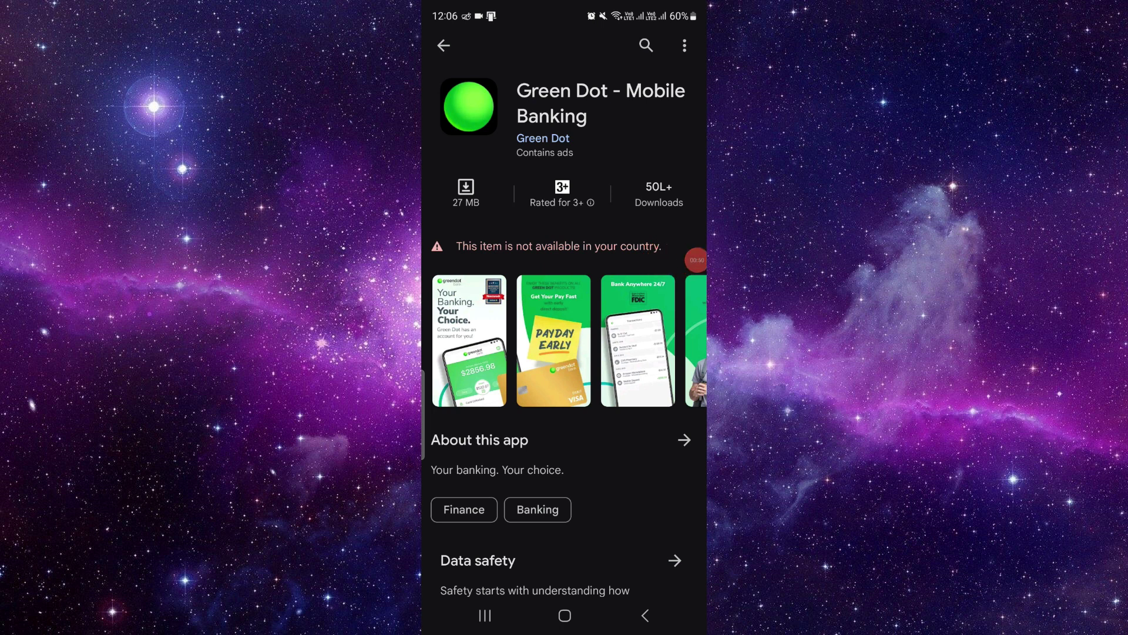
{"action": "scroll", "coordinate": [564, 353], "scroll_direction": "down", "scroll_amount": 10}
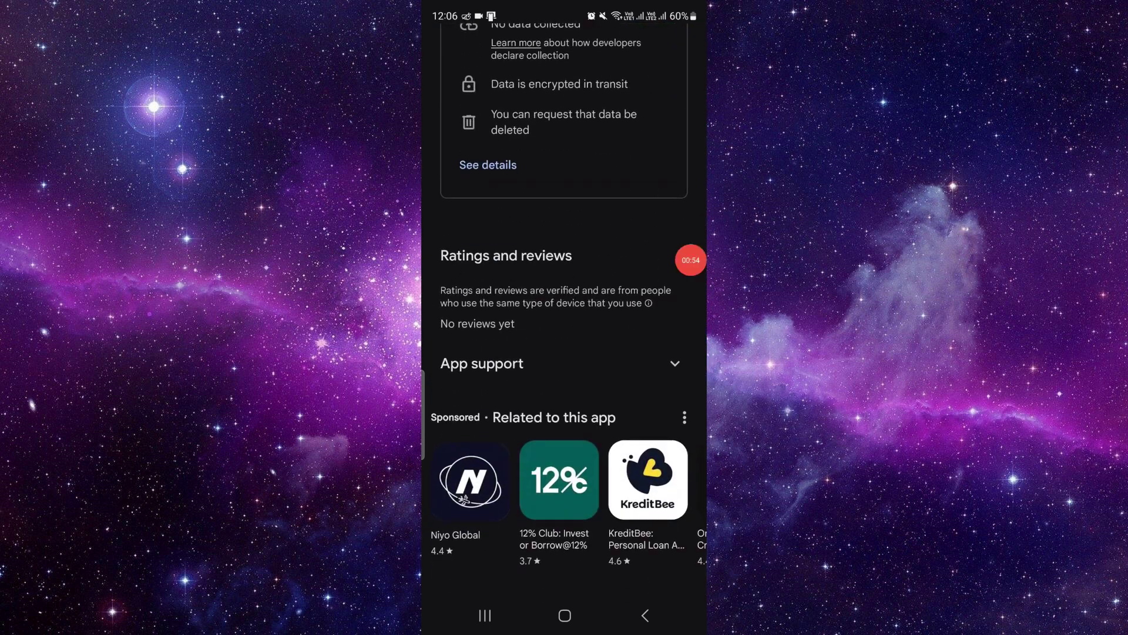
{"action": "scroll", "coordinate": [564, 317], "scroll_direction": "up", "scroll_amount": 5}
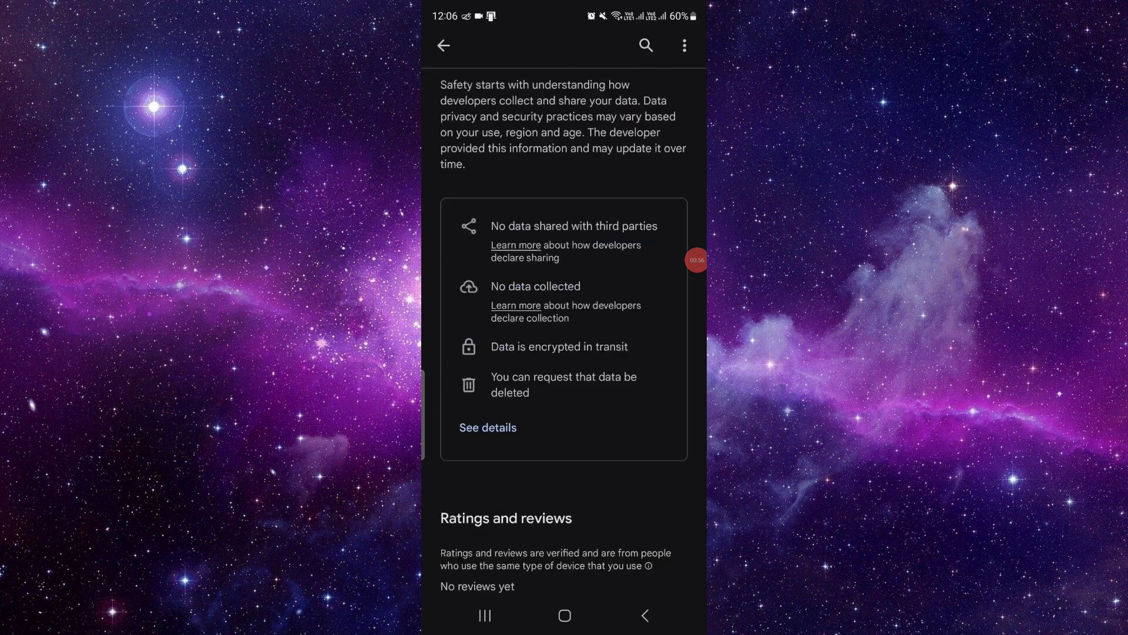
{"action": "scroll", "coordinate": [565, 318], "scroll_direction": "up", "scroll_amount": 5}
{"action": "left_click", "coordinate": [485, 616]}
{"action": "left_click_drag", "start_coordinate": [564, 353], "coordinate": [565, 89]}
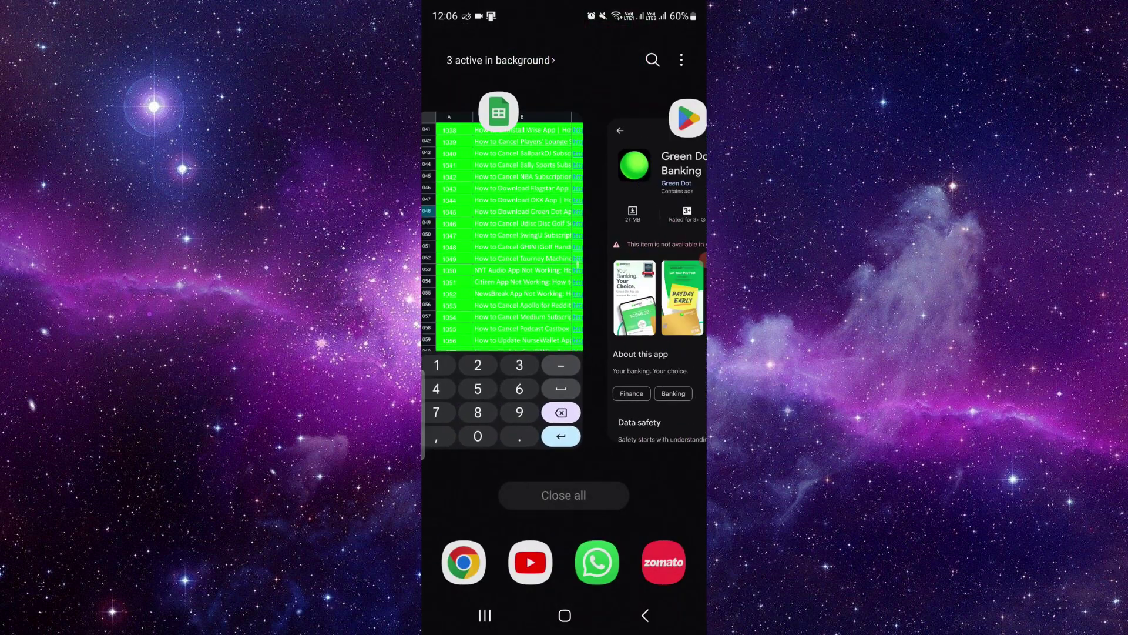
{"action": "left_click_drag", "start_coordinate": [564, 353], "coordinate": [564, 89]}
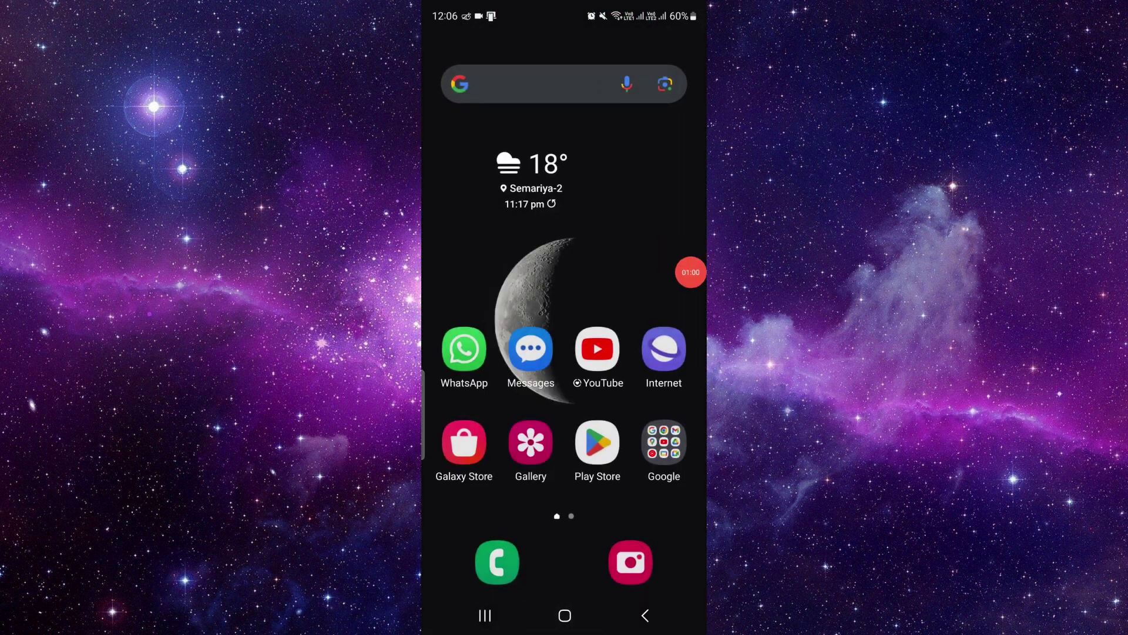